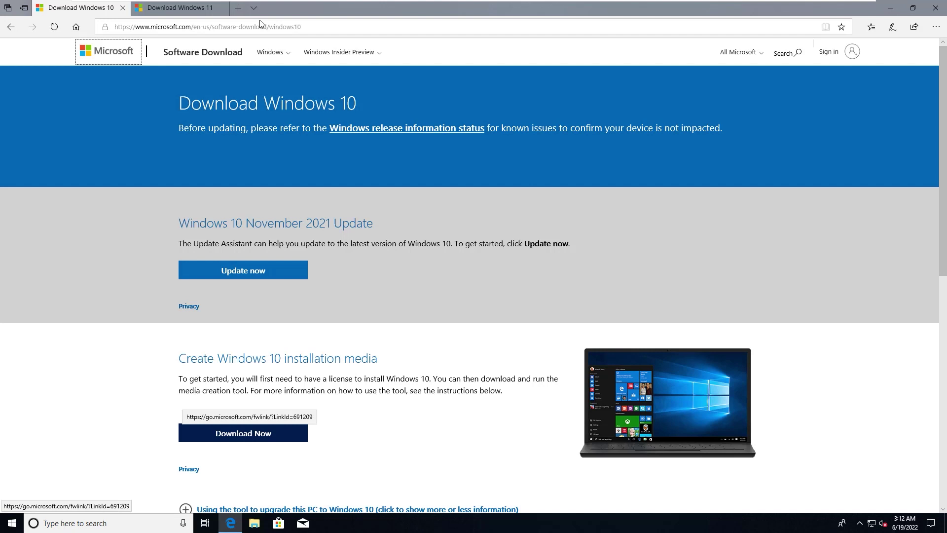
Download MediaCreationTool21H2.exe from the Windows 10 page and run it.
left_click(244, 433)
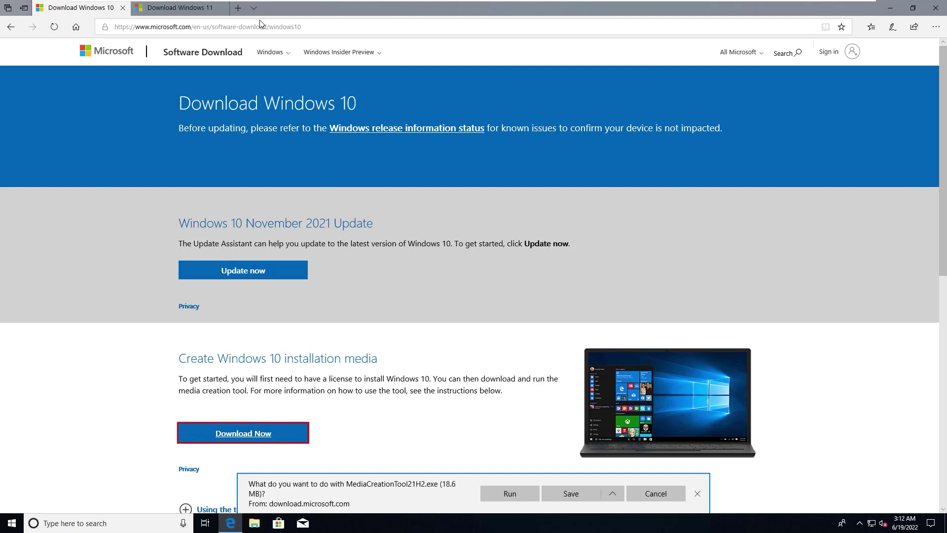
key("Return")
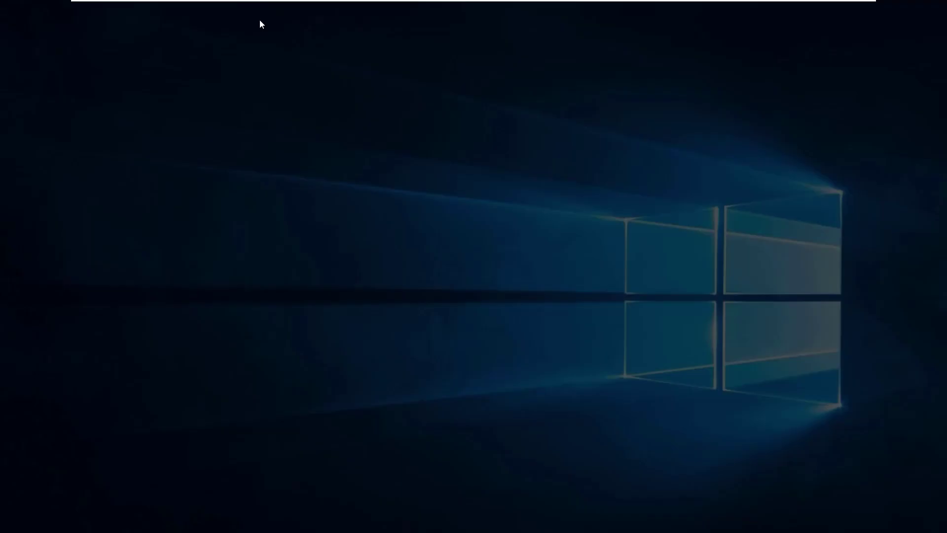
Allow the tool to run, accept the licence, and create installation media with recommended options.
key("alt+y")
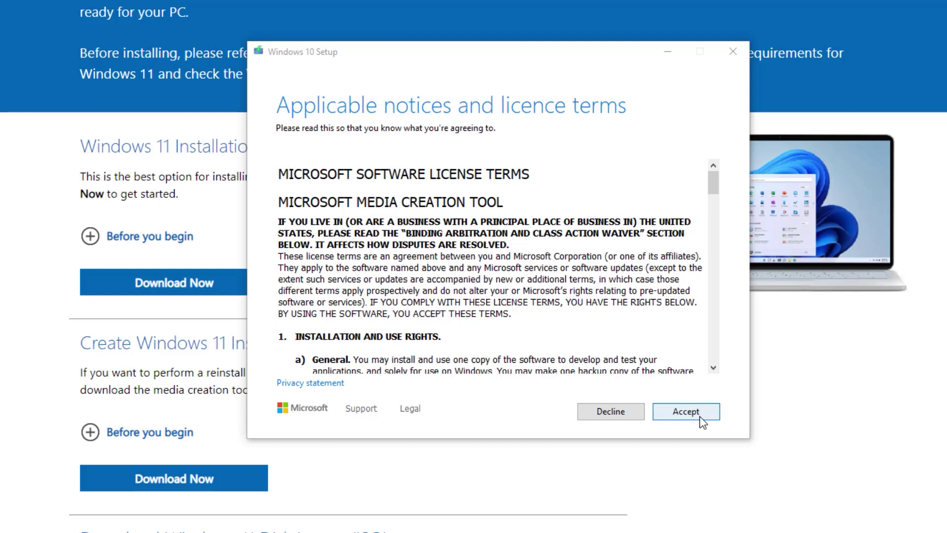
left_click(686, 411)
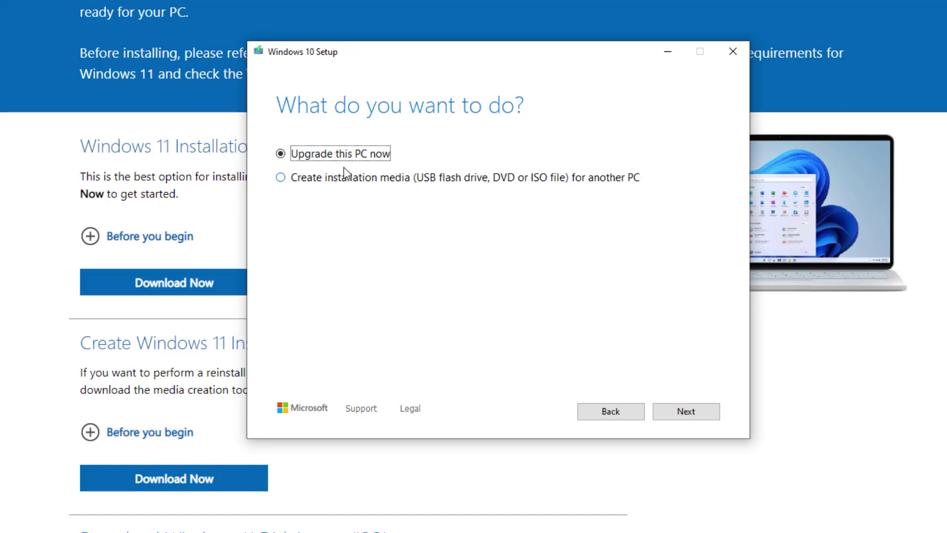
left_click(305, 178)
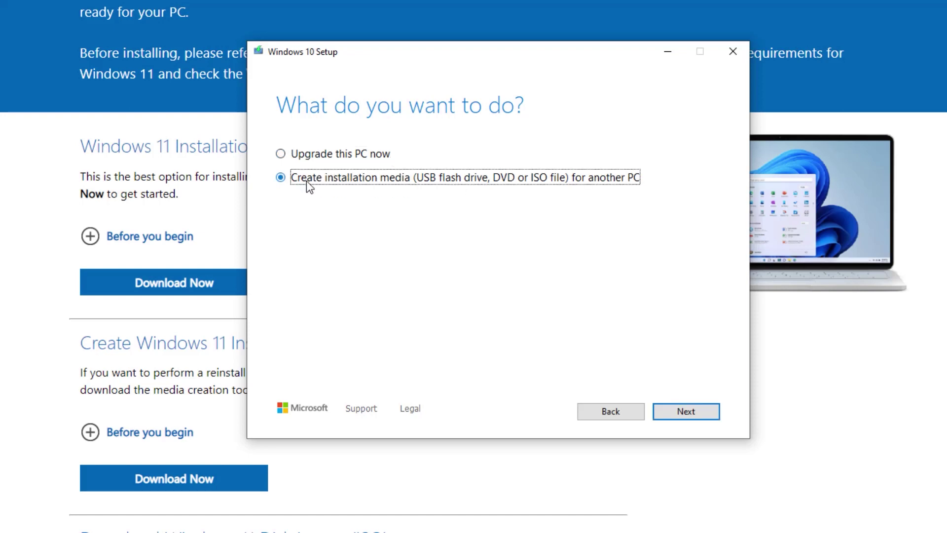
left_click(686, 412)
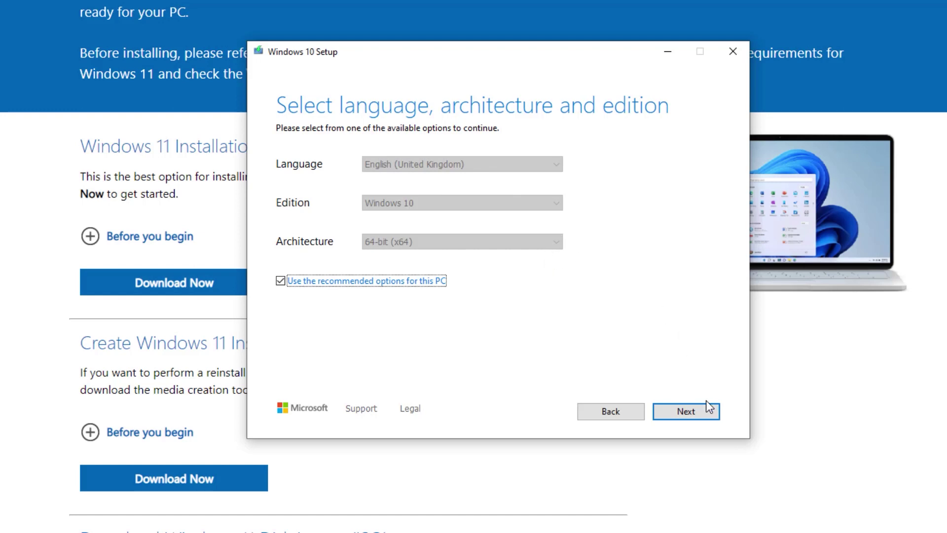
left_click(691, 410)
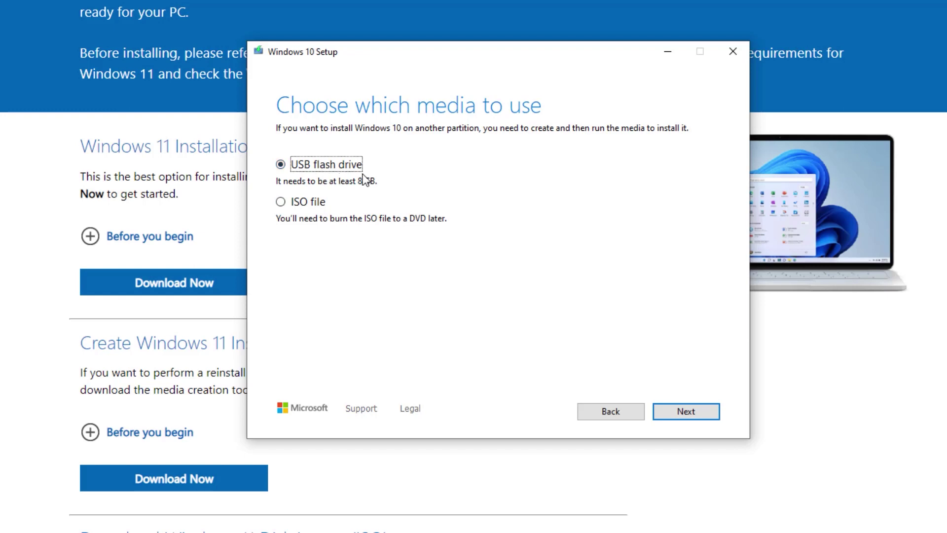
Write Windows 10 to USB flash drive E: and finish once it reports ready.
left_click(674, 410)
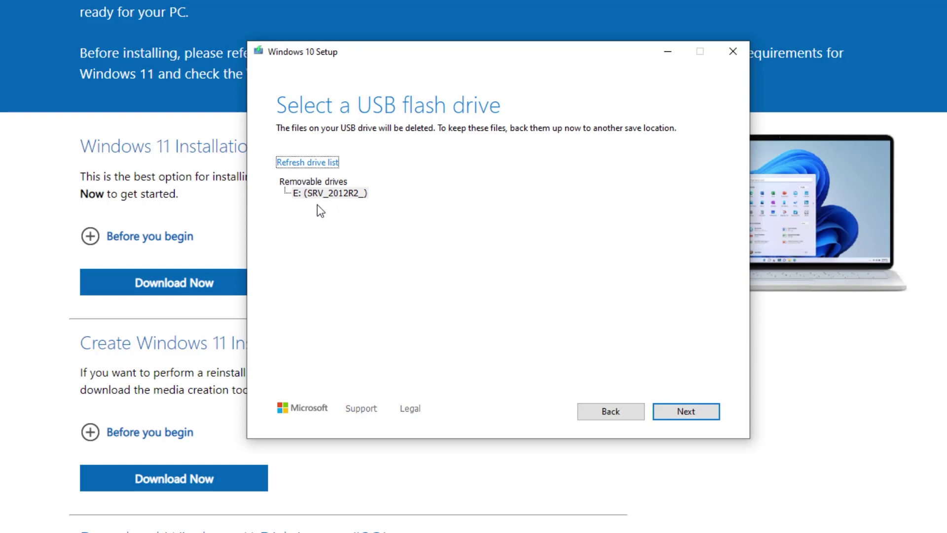
left_click(685, 415)
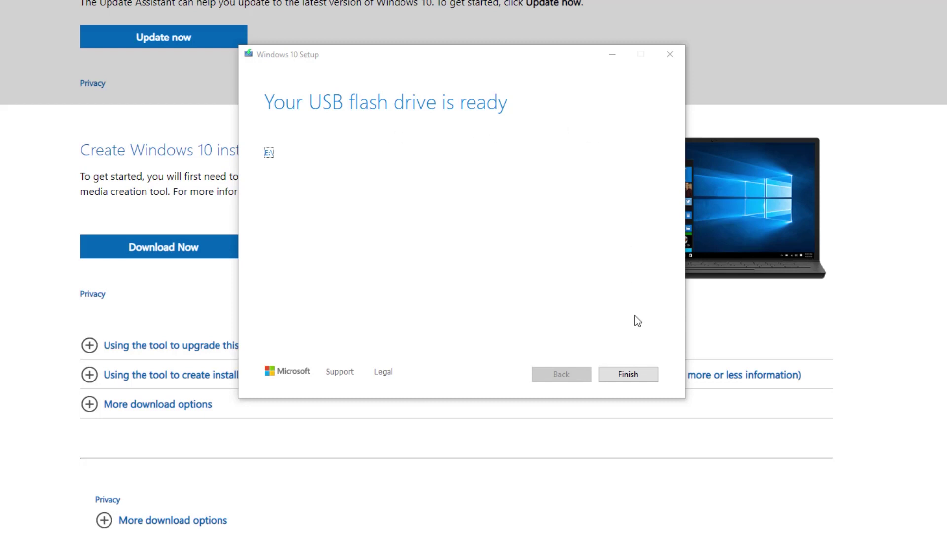
left_click(627, 374)
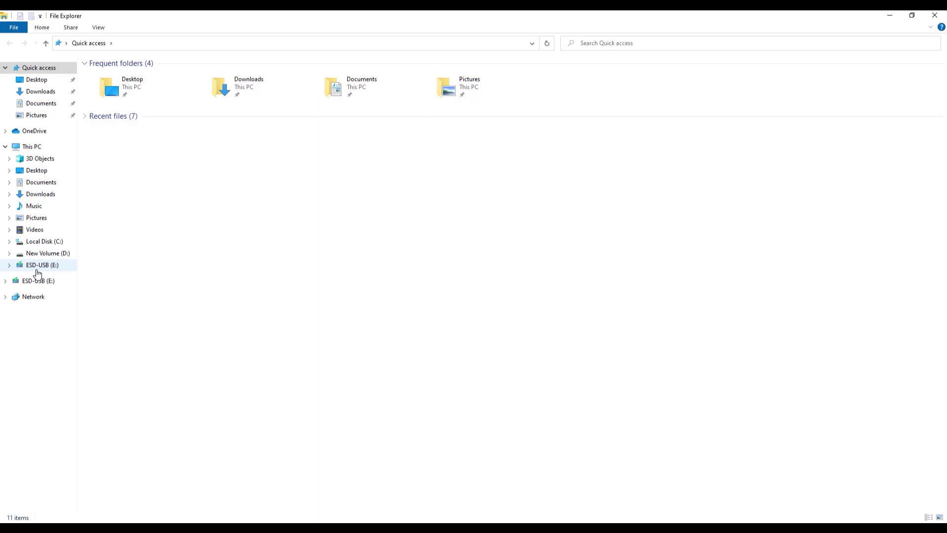
Open the ESD-USB (E:) drive under This PC in File Explorer.
left_click(38, 268)
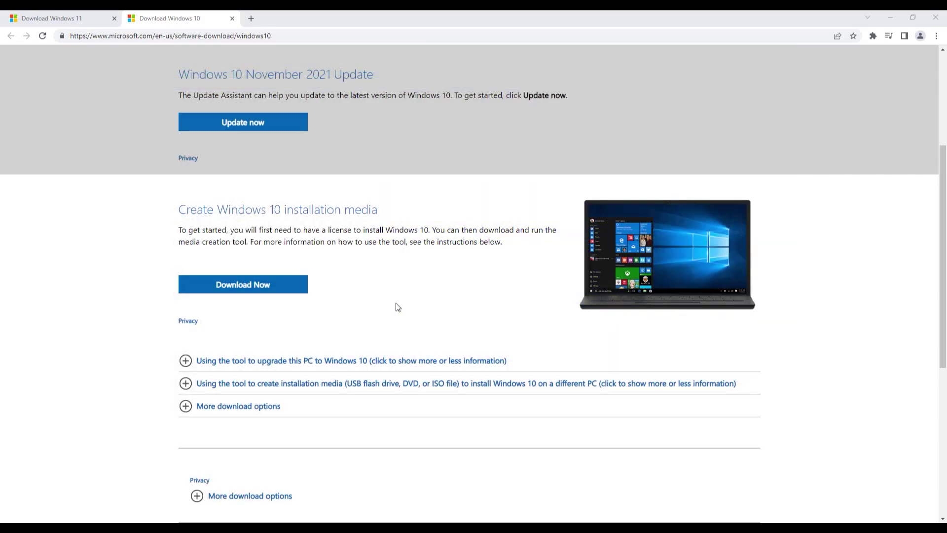
Switch the browser to the Download Windows 11 tab.
key("ctrl+shift+Tab")
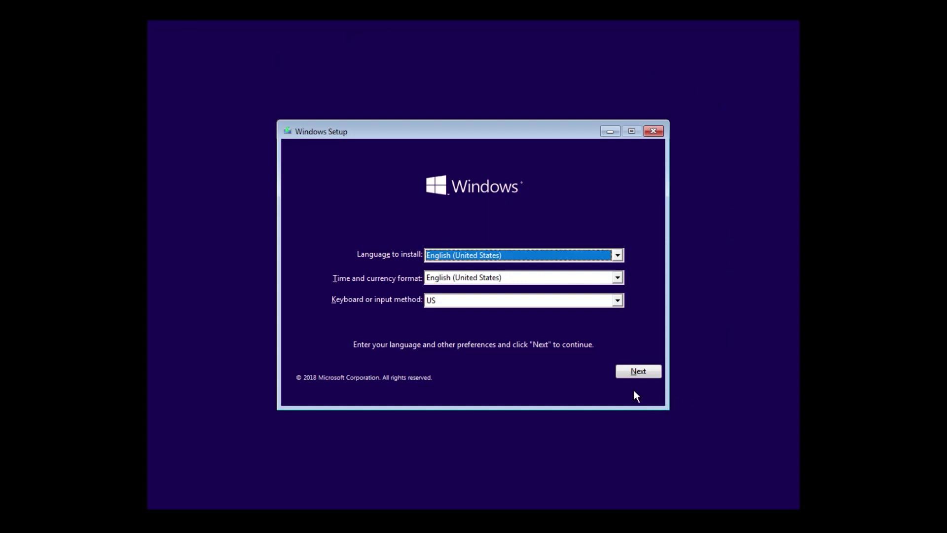
Continue past the language screen keeping English (United States) and the US keyboard.
left_click(632, 374)
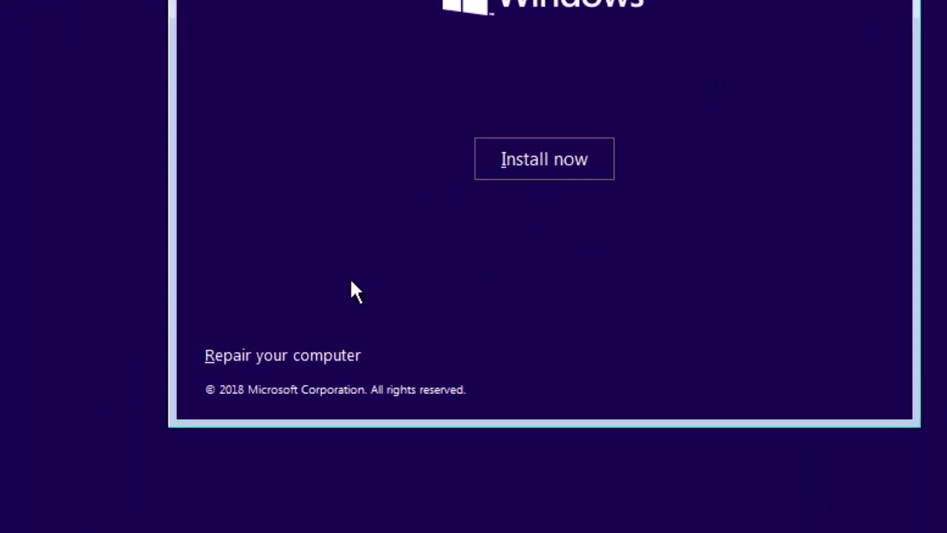
Choose Repair your computer, then Troubleshoot, and start System Restore.
left_click(304, 363)
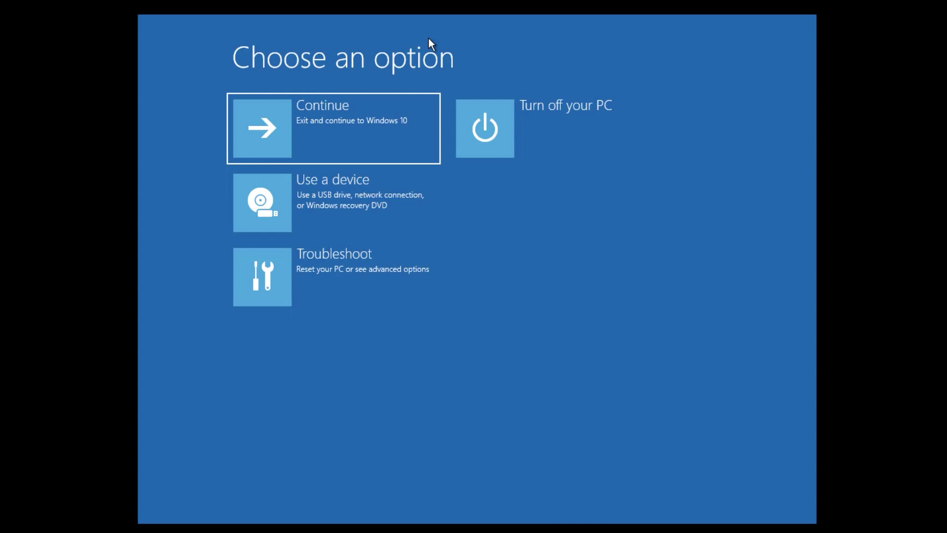
left_click(359, 297)
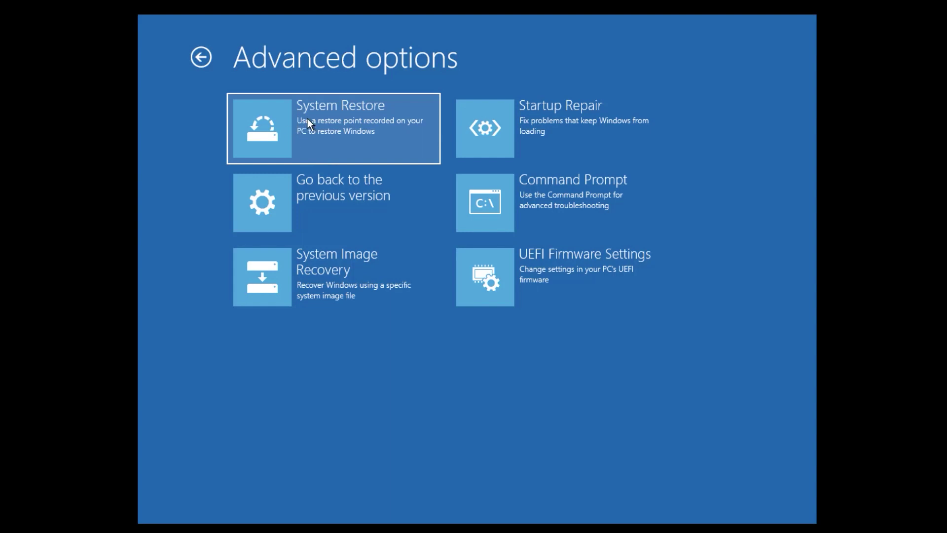
left_click(345, 118)
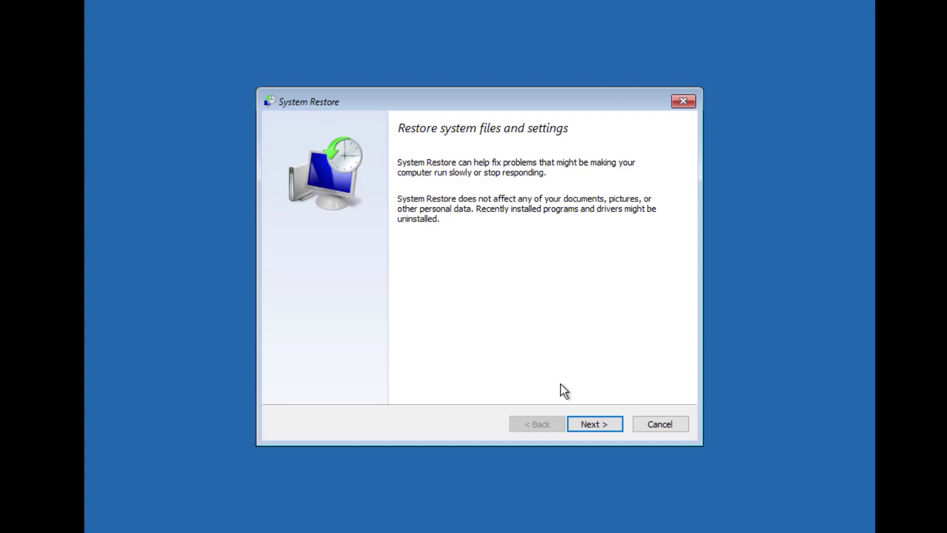
Select the 6/19/2022 1:58:54 AM Windows Update restore point.
left_click(603, 425)
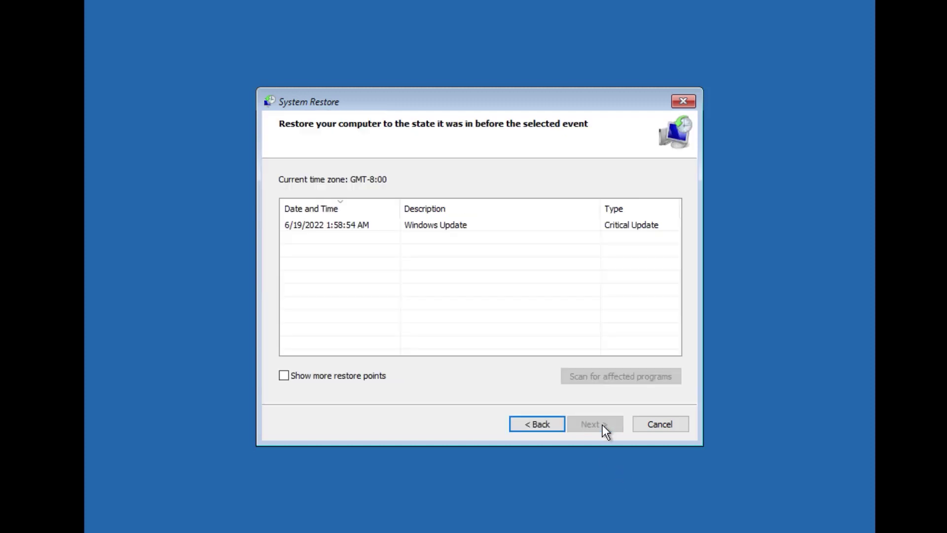
left_click(439, 224)
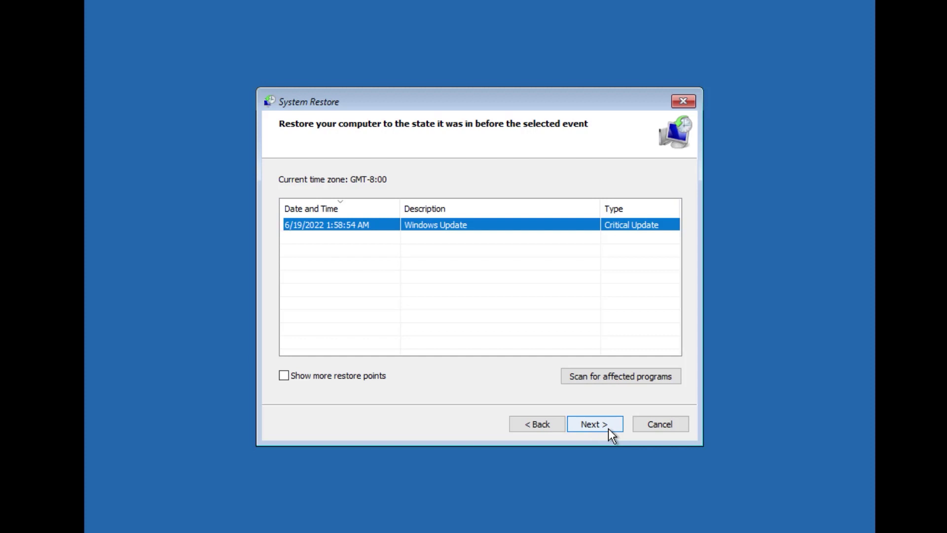
Exit System Restore and start Command Prompt from the Troubleshoot advanced options.
left_click(665, 426)
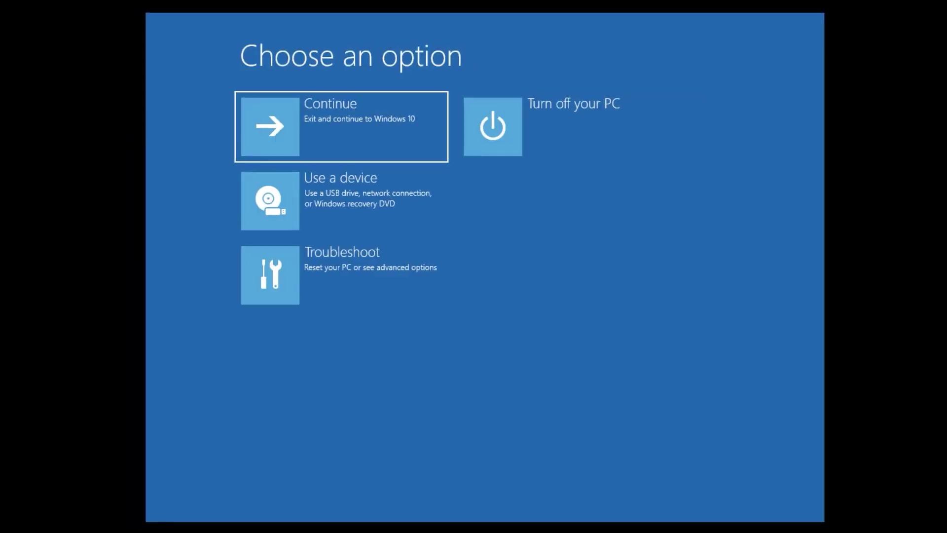
left_click(351, 292)
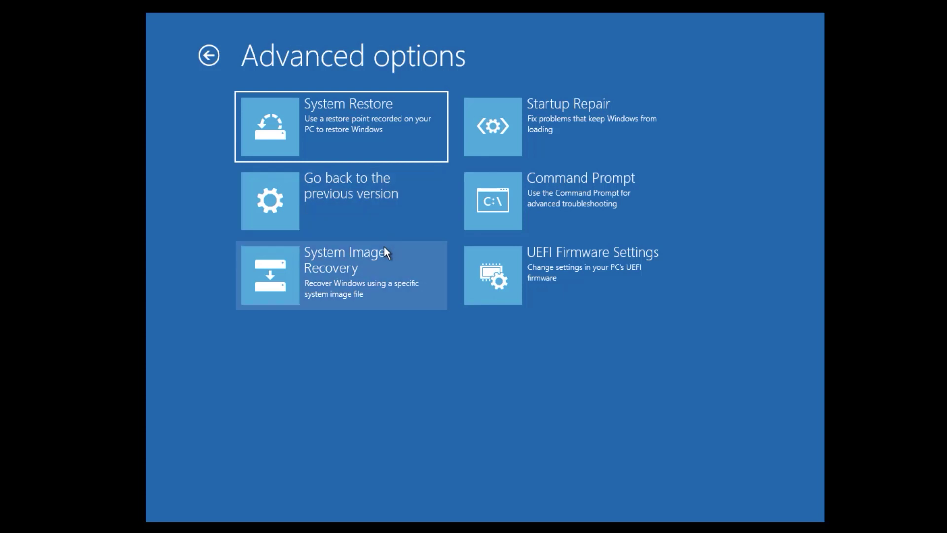
left_click(553, 202)
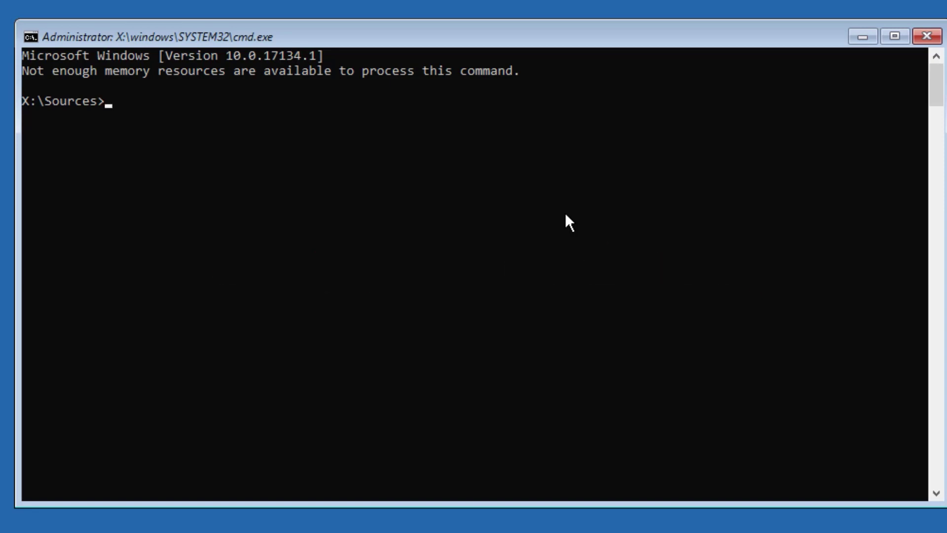
Run sfc /scannow in the recovery Command Prompt until verification reaches 100%.
type("sfc /scannow")
key("Return")
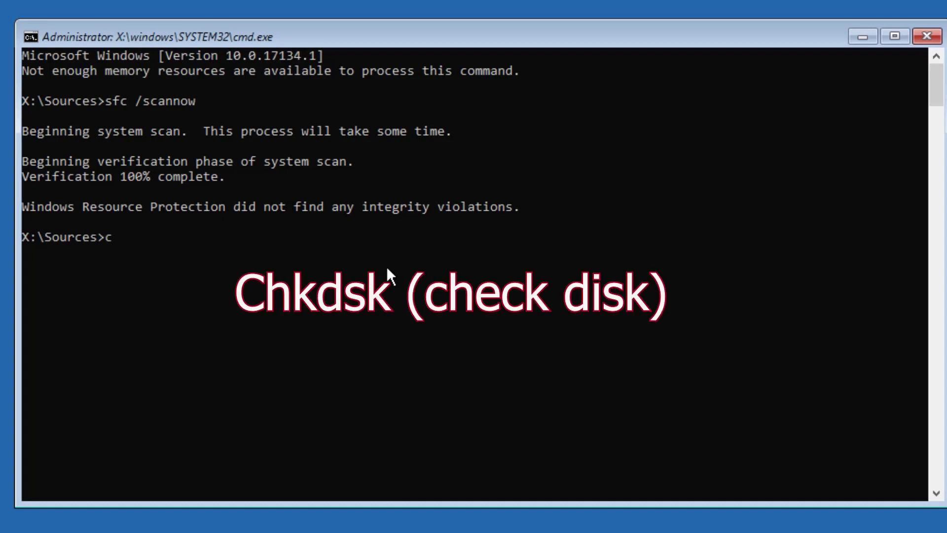
Run chkdsk C: /f to check and fix drive C:, letting all stages finish.
type("hk")
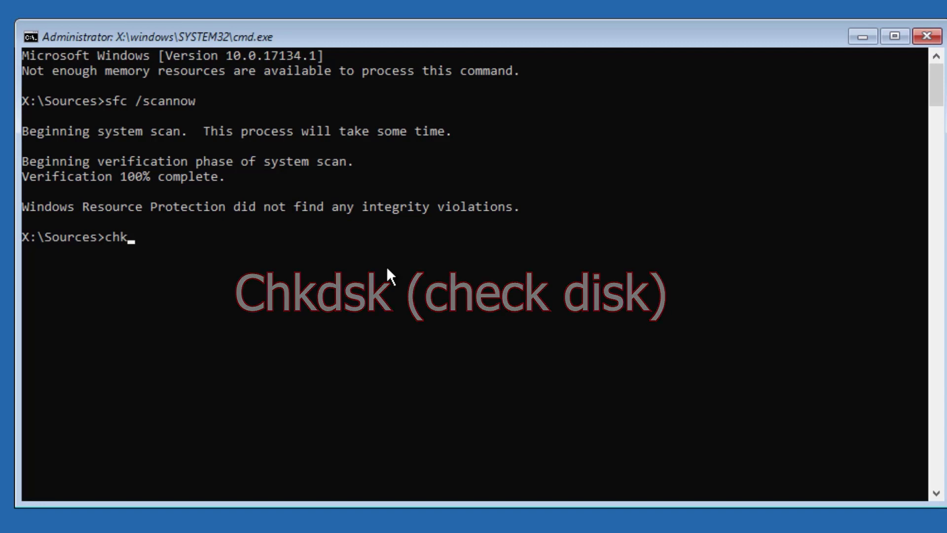
type("dsk ")
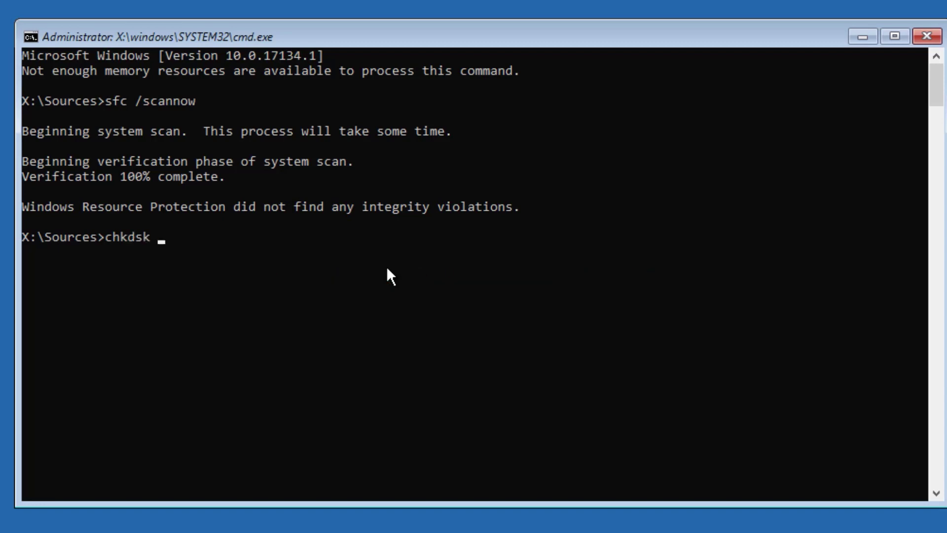
type("C: /f")
key("Return")
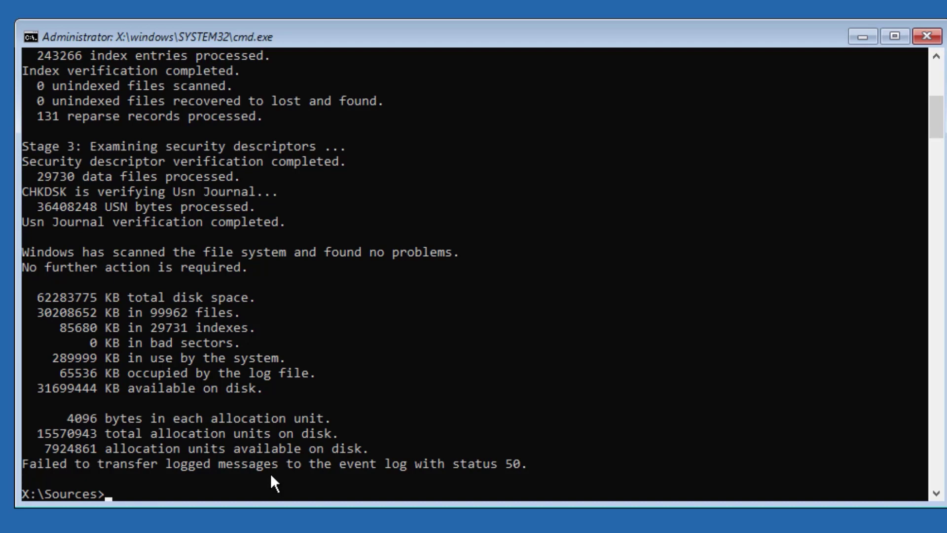
Clear the console and repair the master boot record with bootrec /fixmbr.
type("cl")
type("s")
key("Return")
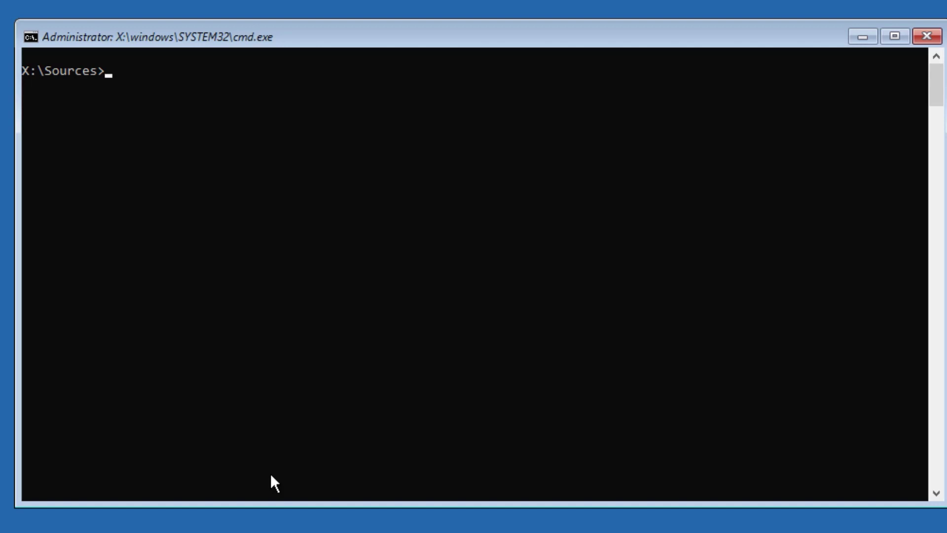
type("bootrec /fixm")
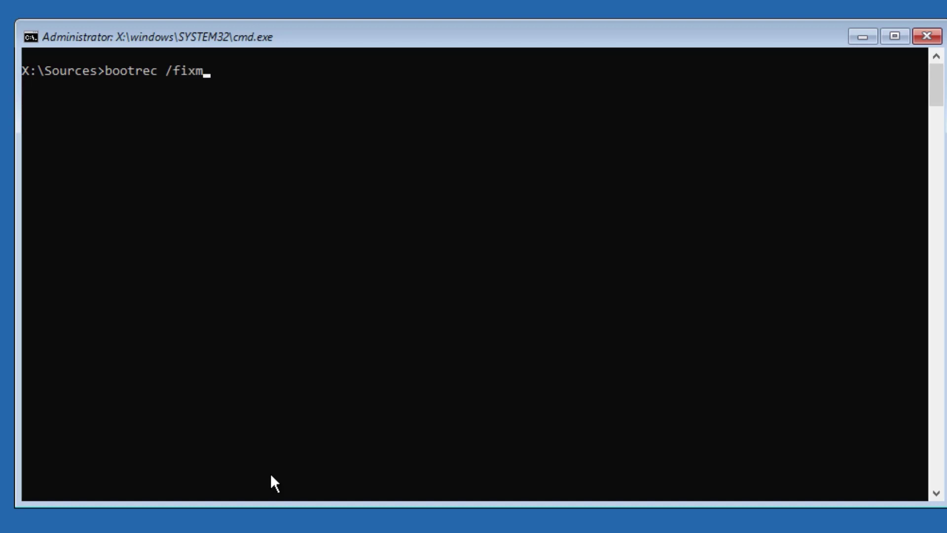
type("br")
key("Return")
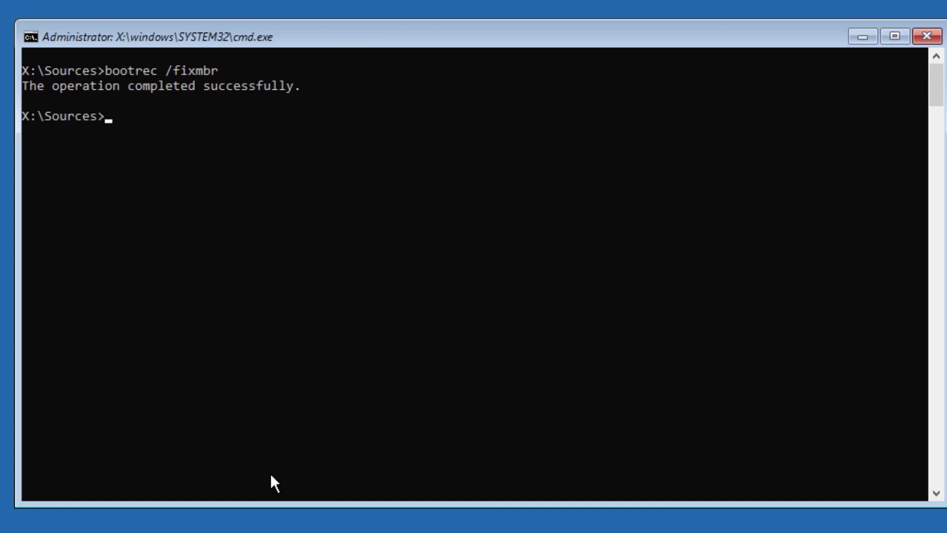
Run bootrec /fixboot to repair the boot sector, which returns 'Access is denied.'.
type("boot rec/fix")
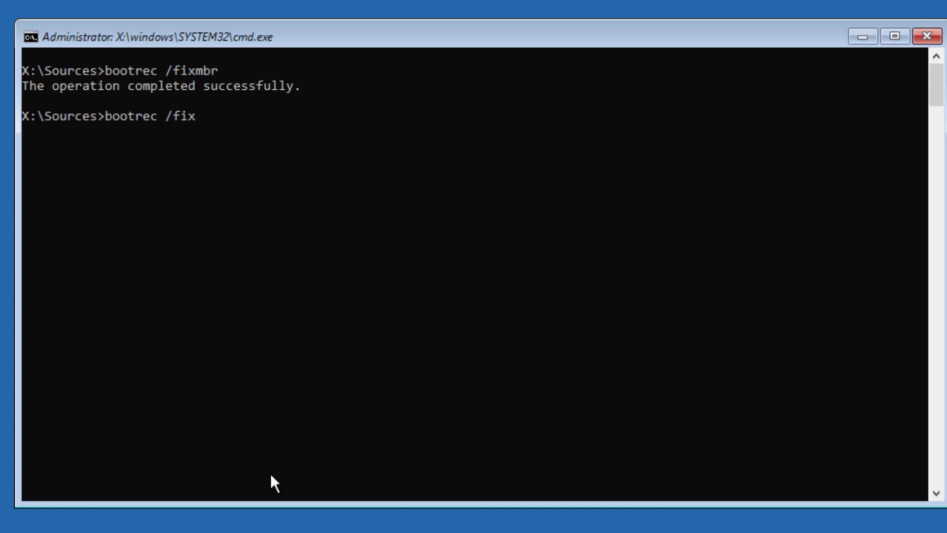
type("boot")
scroll(567, 236, "down", 1)
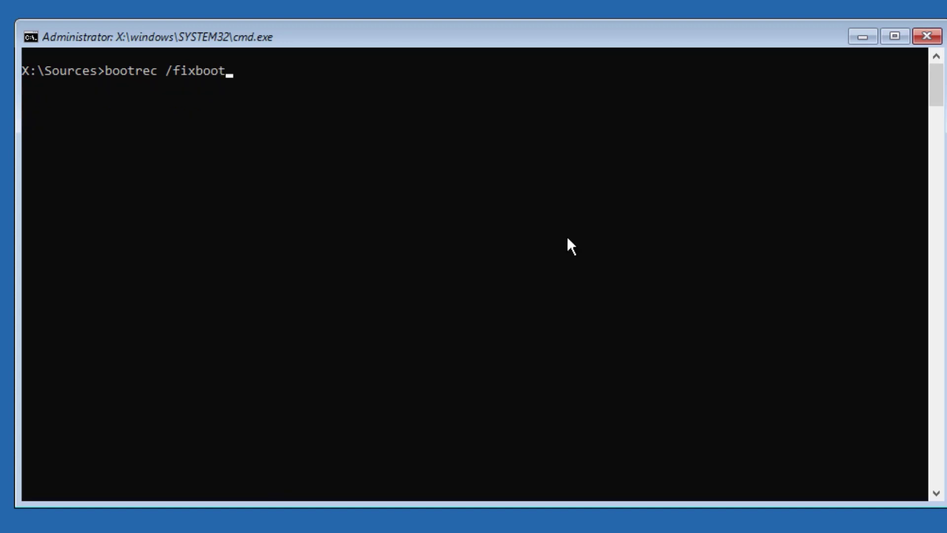
key("Return")
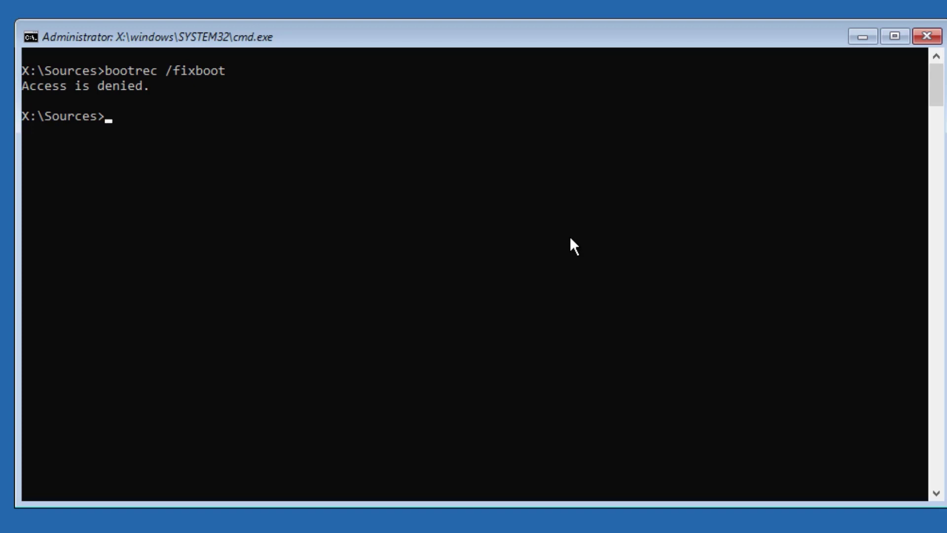
Update the system volumes to BOOTMGR-compatible bootcode with bootsect /nt60 sys.
type("bootsec/nt60 sys")
key("Return")
type("b")
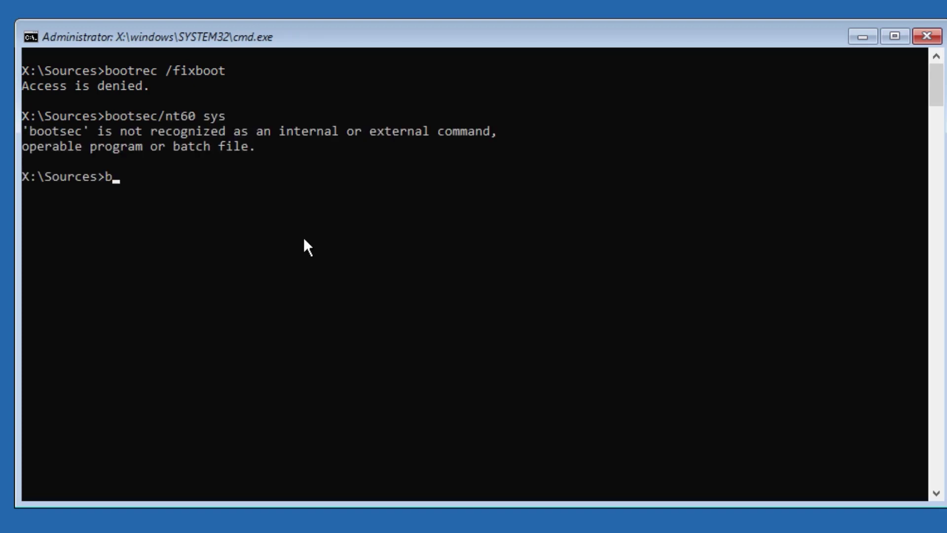
type("ootsect/nt60 ")
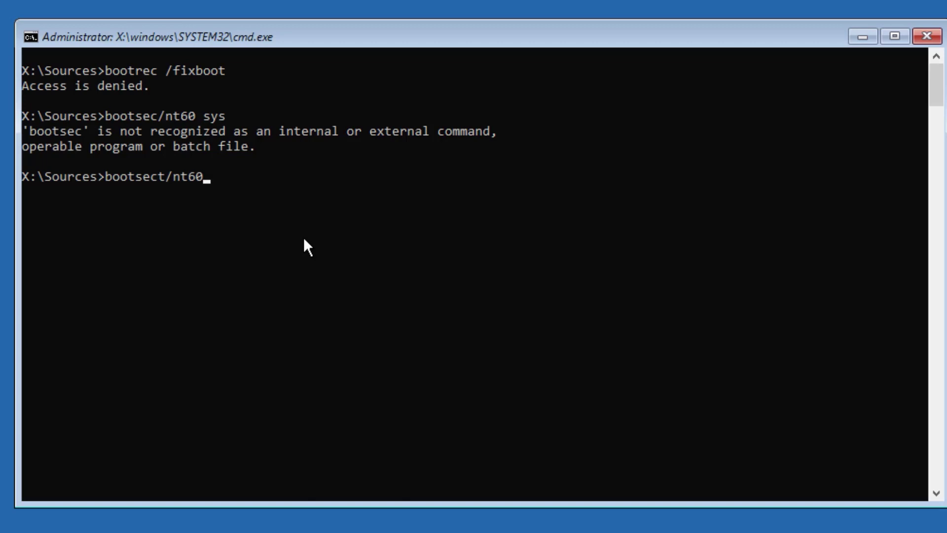
type("sys")
key("Return")
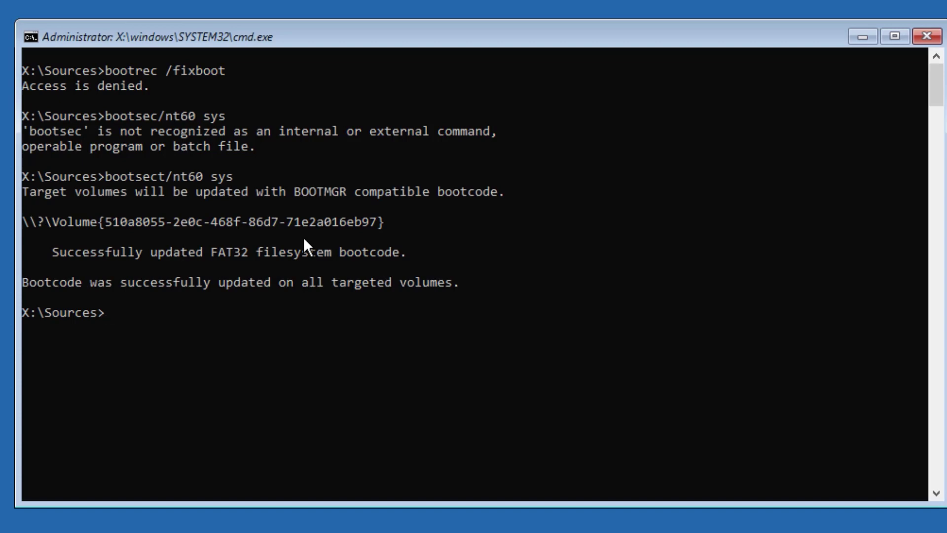
Recall bootrec /fixboot from command history and rerun it so it completes successfully.
key("Up")
key("Up")
key("Return")
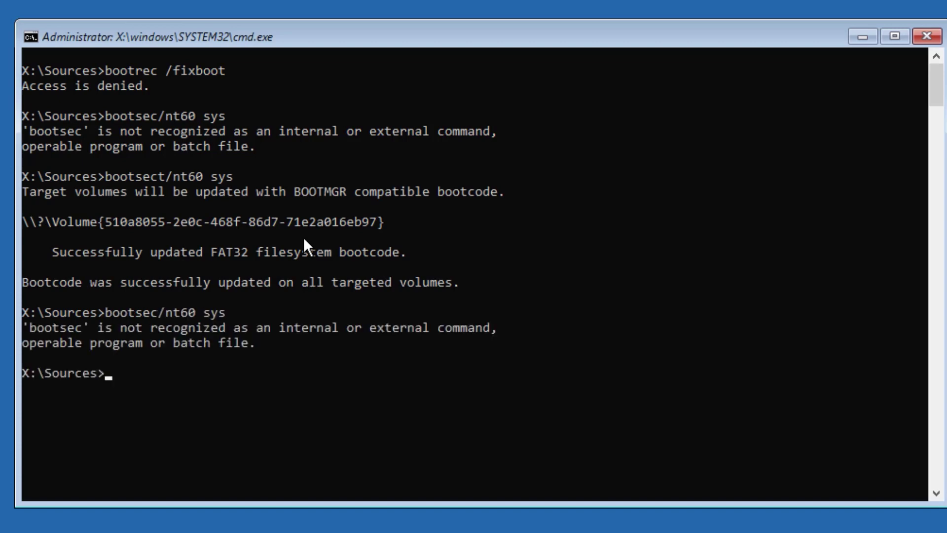
key("Up")
key("Up")
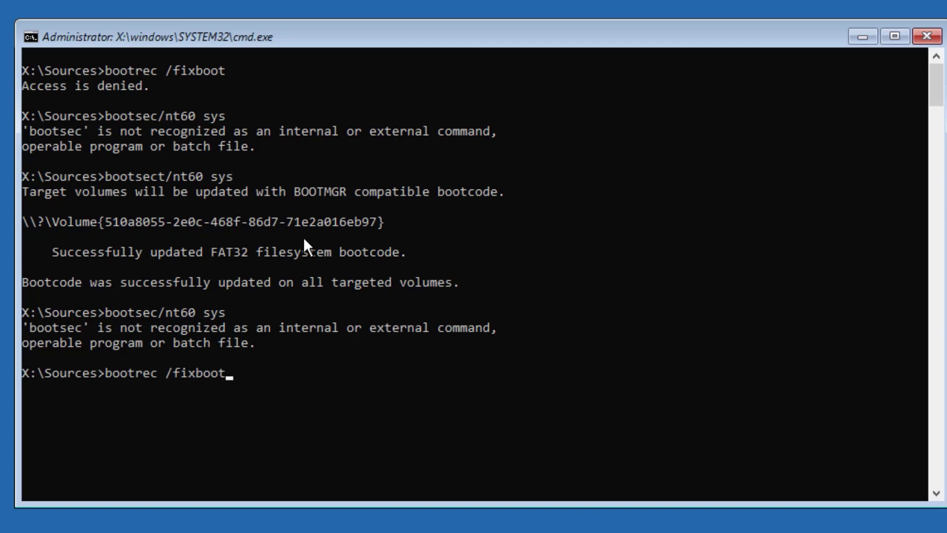
key("Return")
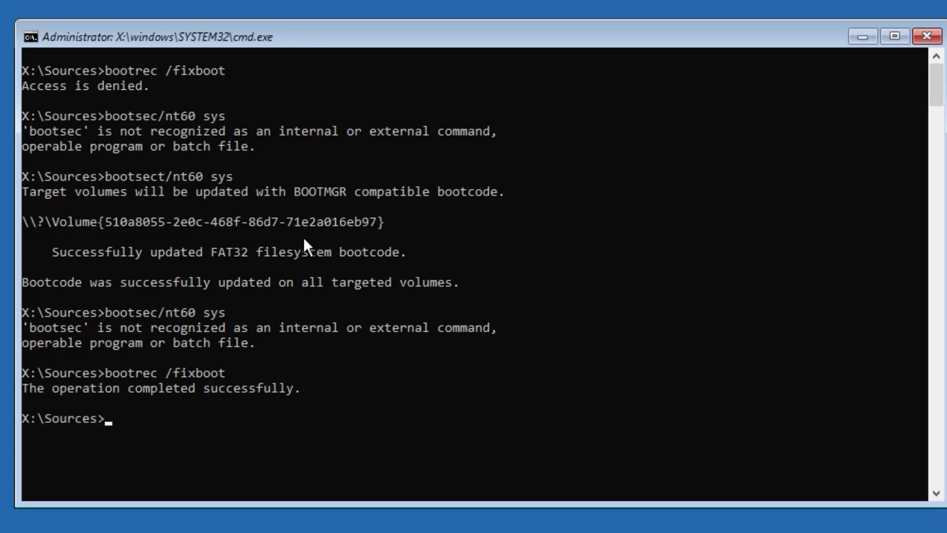